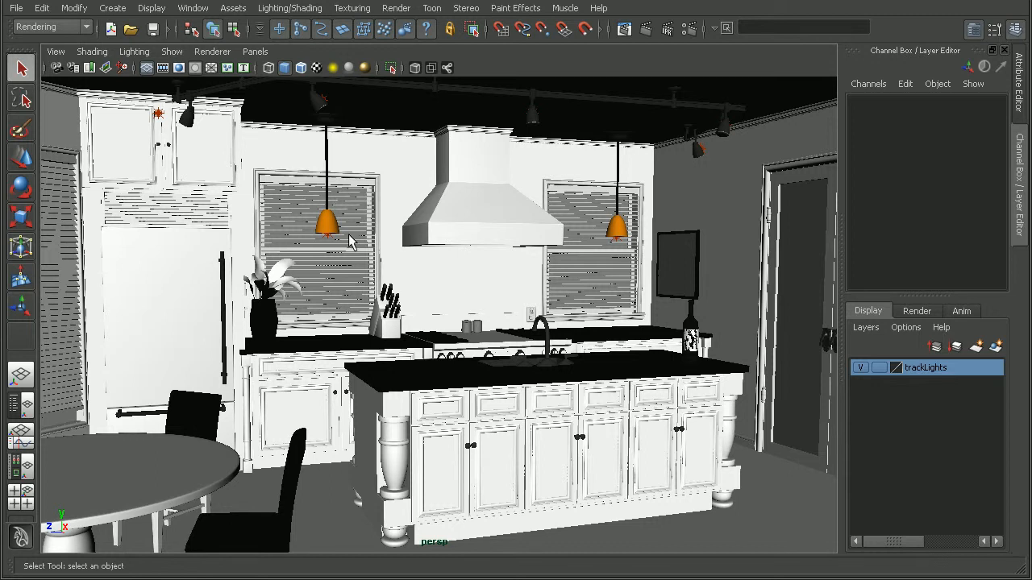
- Show the scene's lights in Hypershade beside the perspective view and open the light profile node of pointLightShape10
{"action": "left_click", "coordinate": [23, 468]}
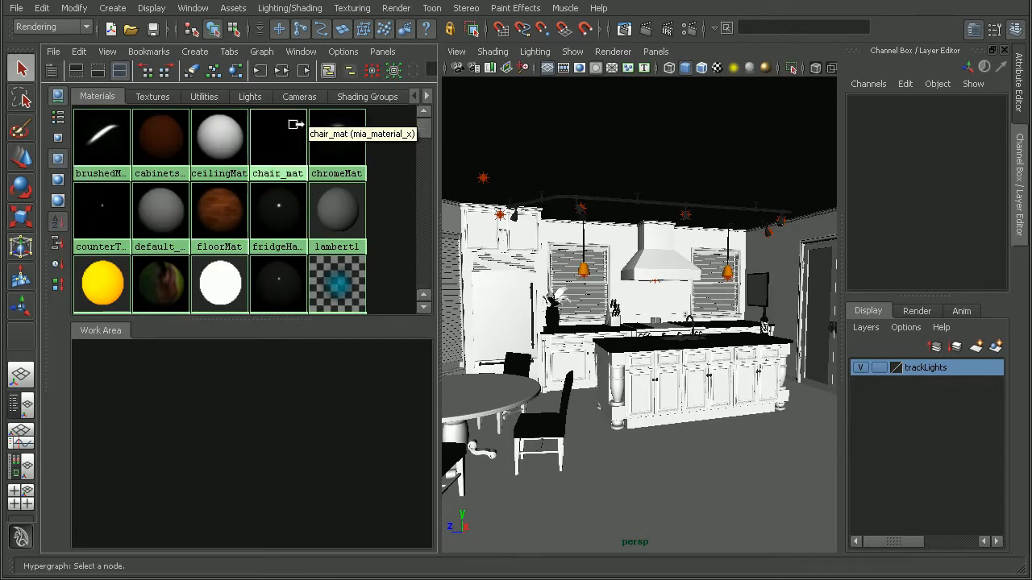
{"action": "left_click", "coordinate": [256, 97]}
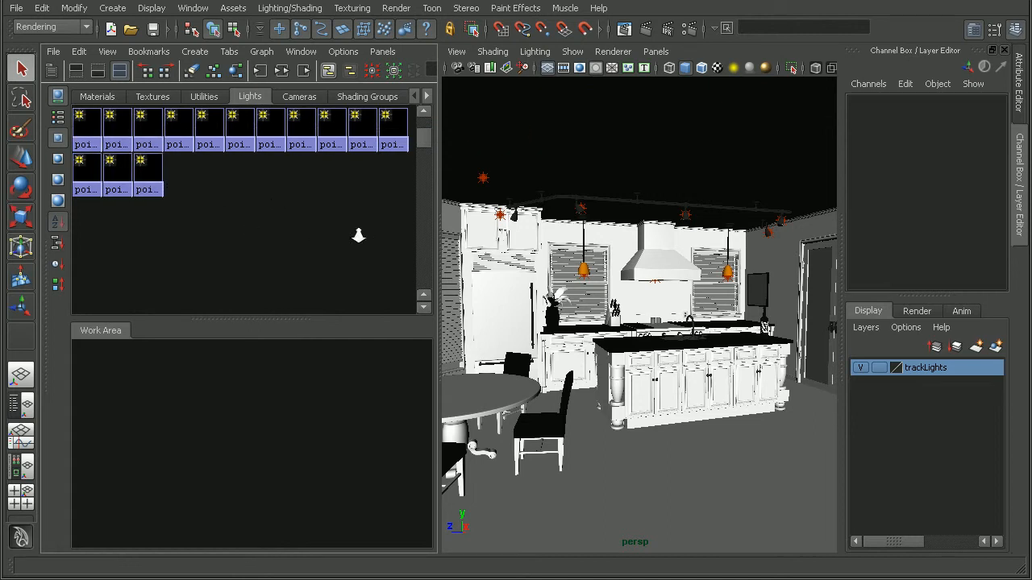
{"action": "scroll", "coordinate": [357, 234], "scroll_direction": "up", "scroll_amount": 2}
{"action": "left_click", "coordinate": [89, 129]}
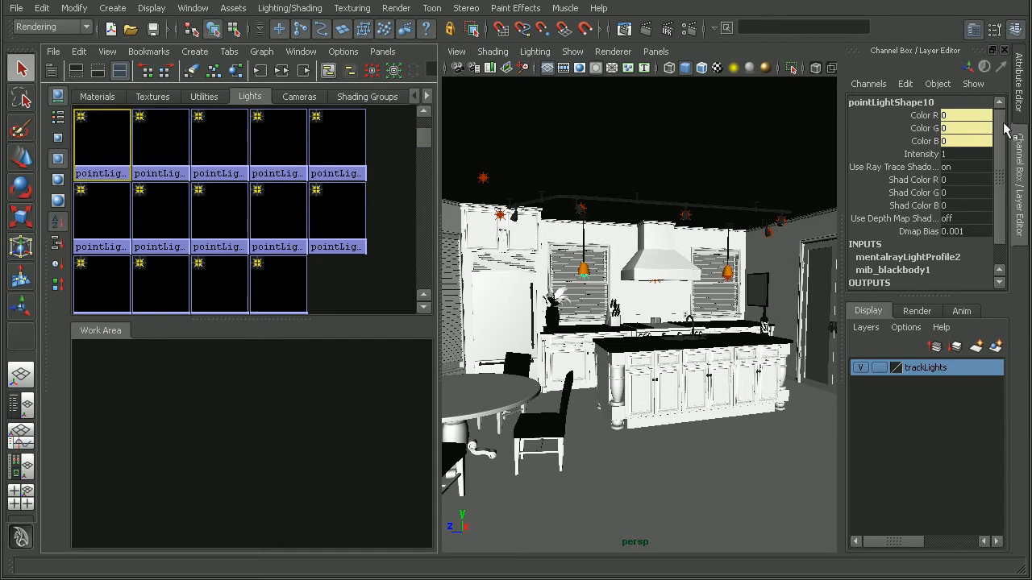
{"action": "left_click", "coordinate": [1019, 80]}
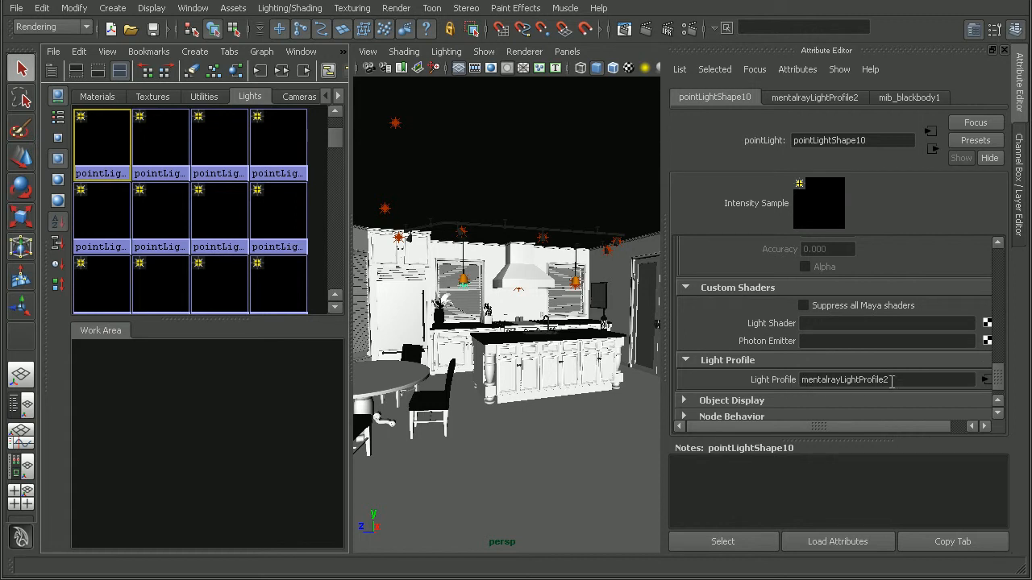
{"action": "left_click", "coordinate": [985, 380]}
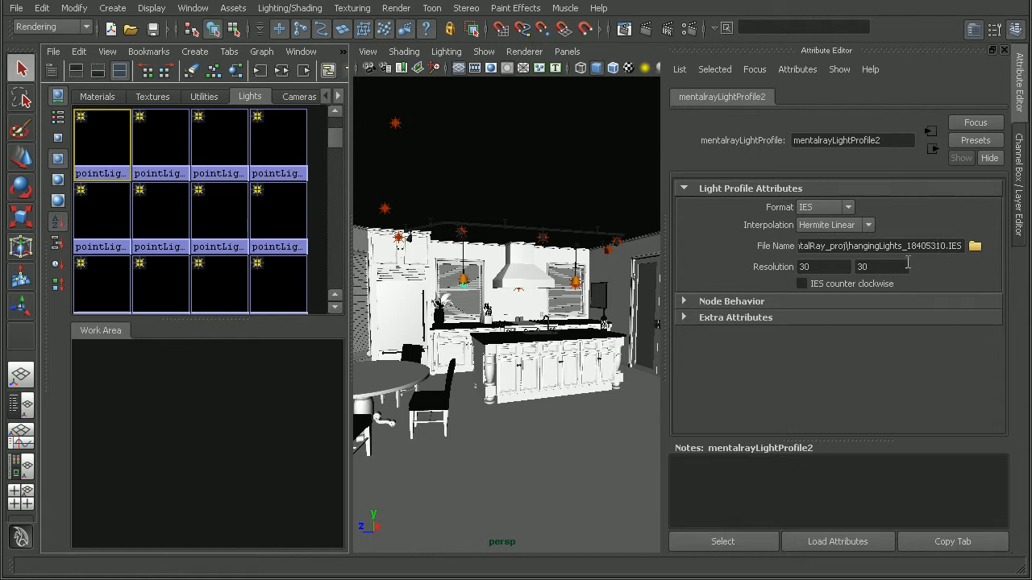
- Relink mentalrayLightProfile2 from its old file path to hangingLights_18405310.IES in the Maya_Project folder
{"action": "left_click_drag", "start_coordinate": [849, 246], "coordinate": [774, 243]}
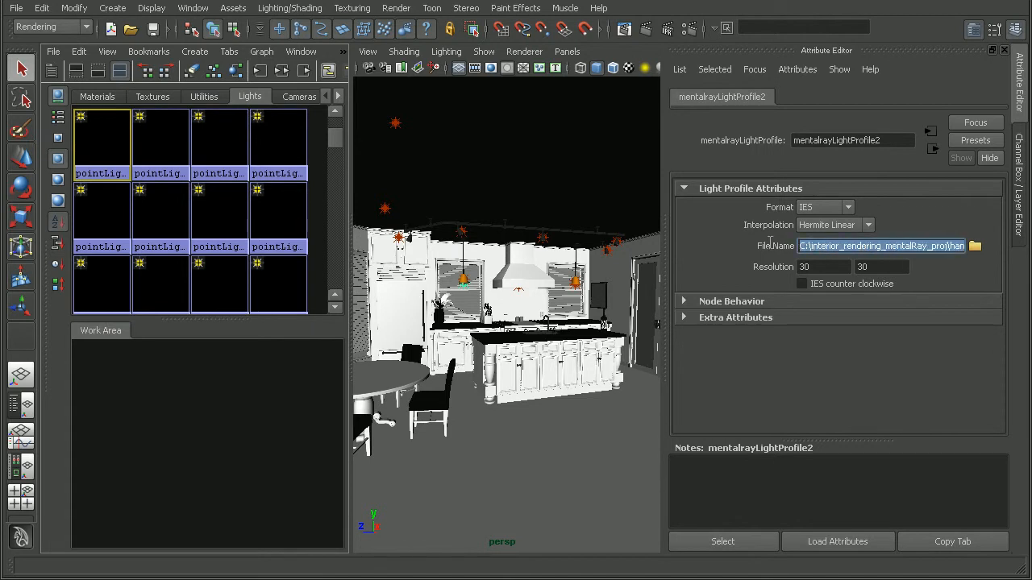
{"action": "left_click", "coordinate": [810, 247]}
{"action": "left_click_drag", "start_coordinate": [846, 248], "coordinate": [964, 246]}
{"action": "left_click", "coordinate": [804, 246]}
{"action": "left_click", "coordinate": [864, 246]}
{"action": "left_click_drag", "start_coordinate": [849, 246], "coordinate": [963, 246]}
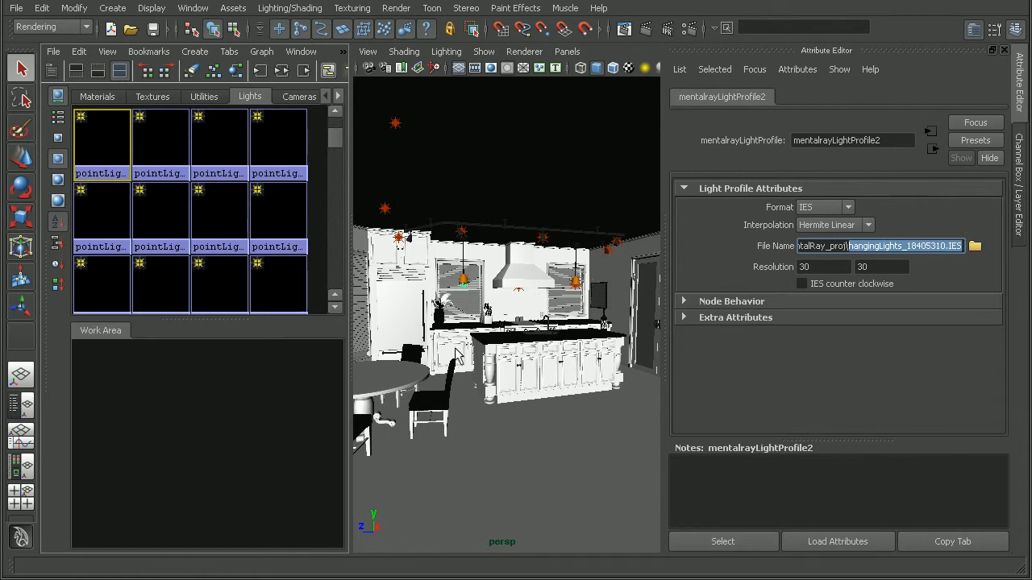
{"action": "left_click", "coordinate": [975, 246]}
{"action": "left_click_drag", "start_coordinate": [541, 68], "coordinate": [667, 74]}
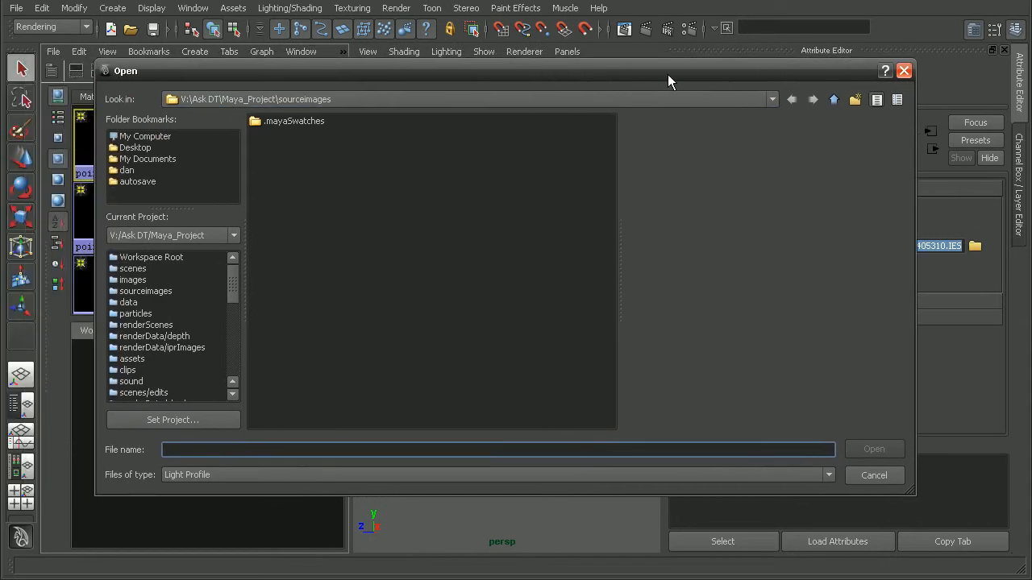
{"action": "left_click", "coordinate": [834, 100]}
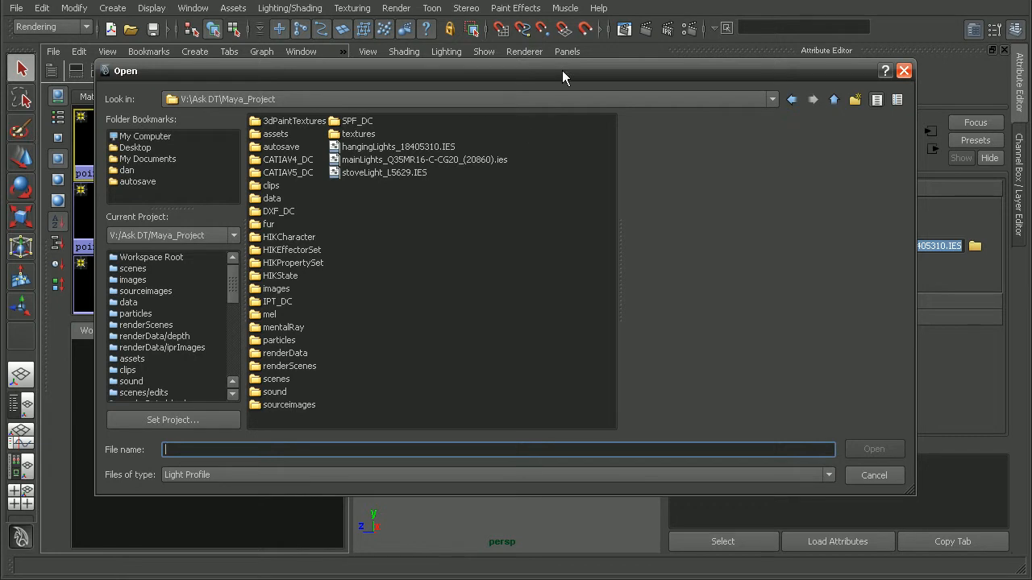
{"action": "left_click_drag", "start_coordinate": [558, 76], "coordinate": [549, 72]}
{"action": "left_click_drag", "start_coordinate": [907, 200], "coordinate": [736, 198]}
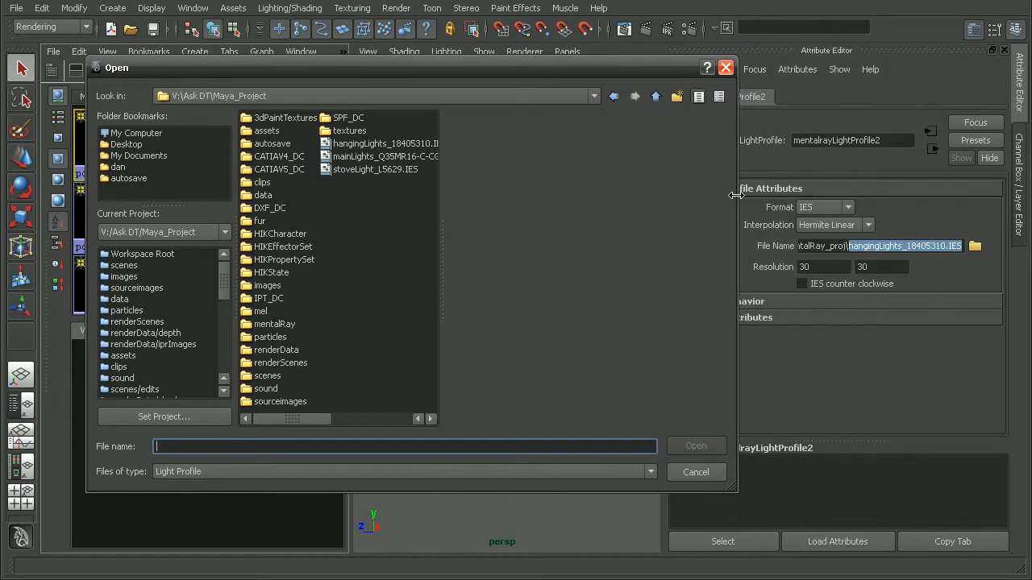
{"action": "left_click", "coordinate": [424, 143]}
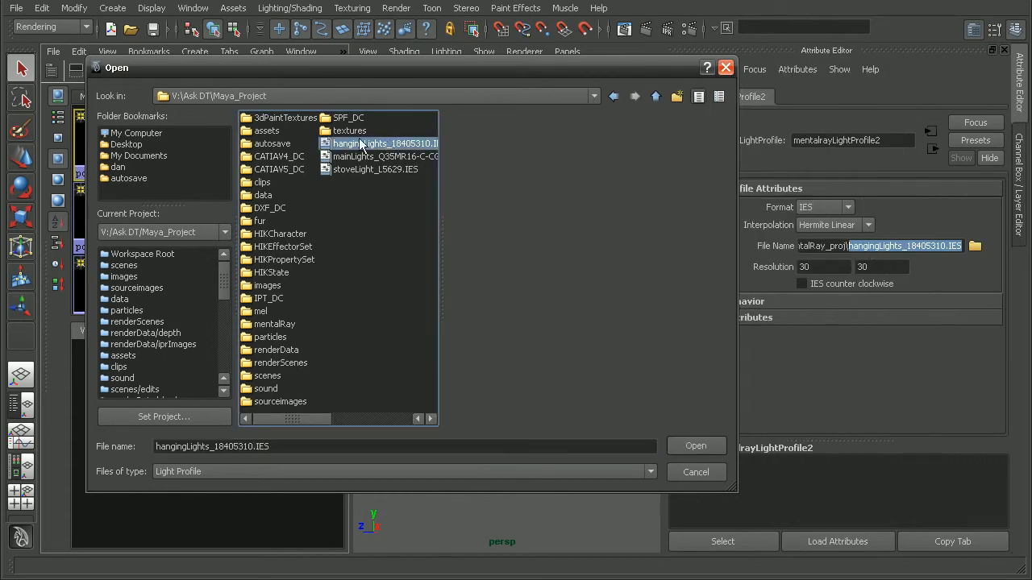
{"action": "left_click", "coordinate": [681, 448]}
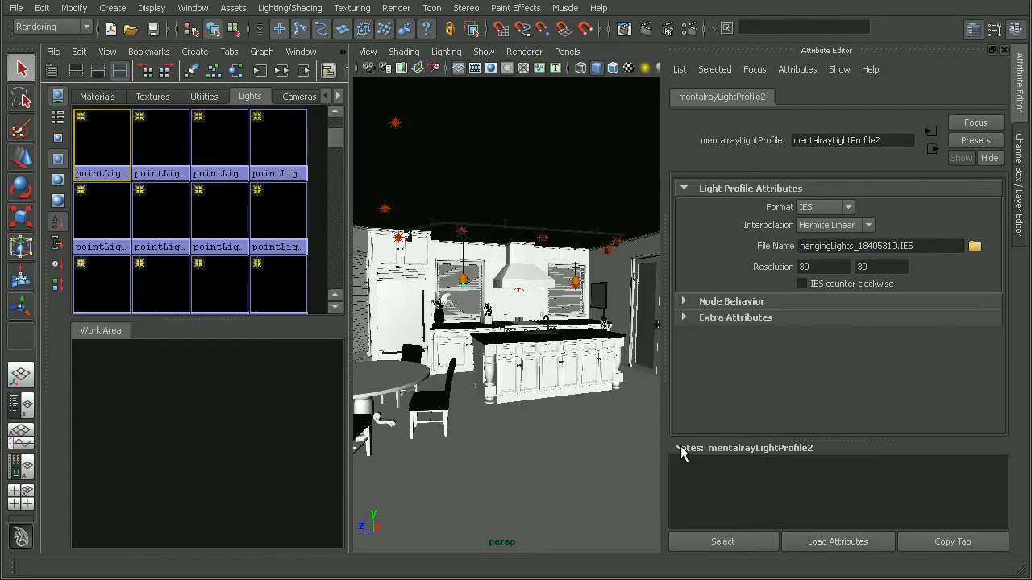
- Check the light profiles assigned to pointLightShape11 and pointLightShape12, including the IES file that pointLightShape11 uses
{"action": "left_click", "coordinate": [141, 144]}
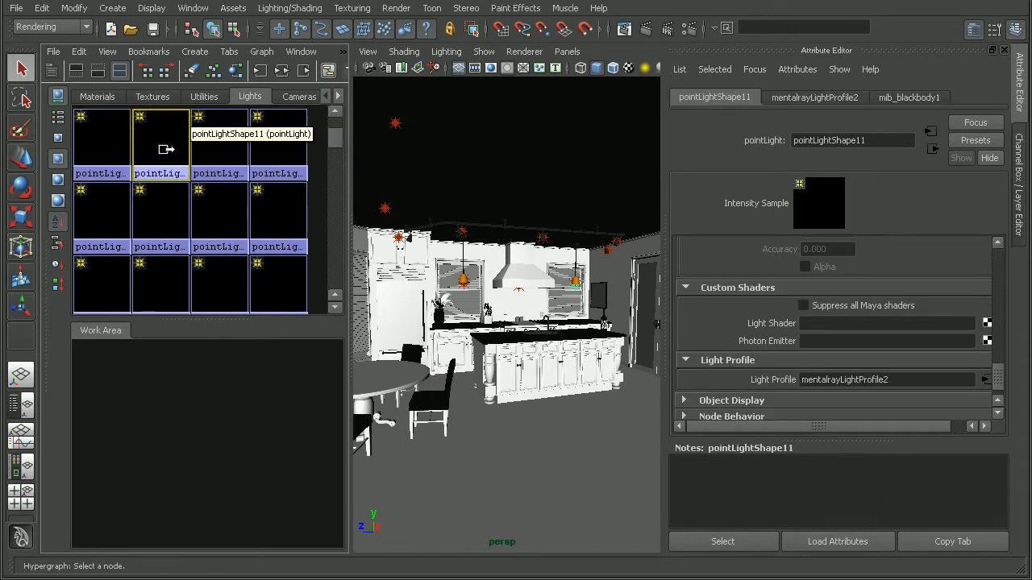
{"action": "left_click", "coordinate": [226, 140]}
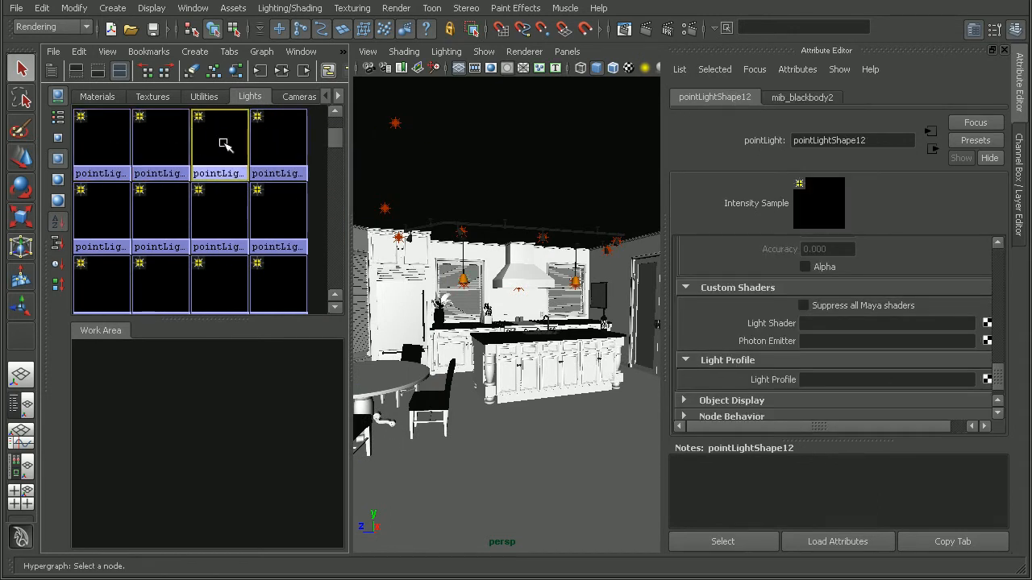
{"action": "left_click", "coordinate": [158, 138]}
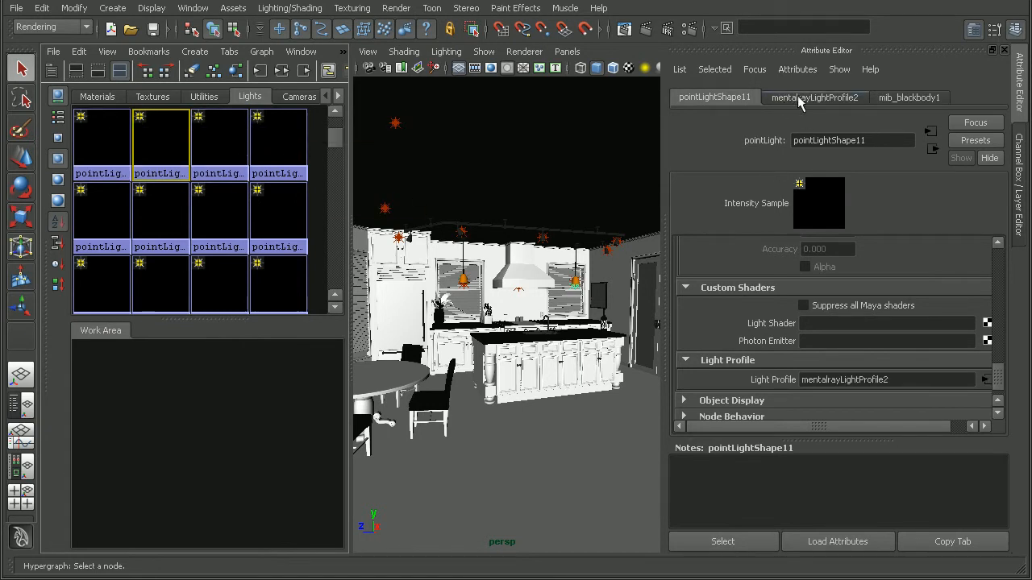
{"action": "left_click", "coordinate": [801, 99]}
{"action": "triple_click", "coordinate": [928, 246]}
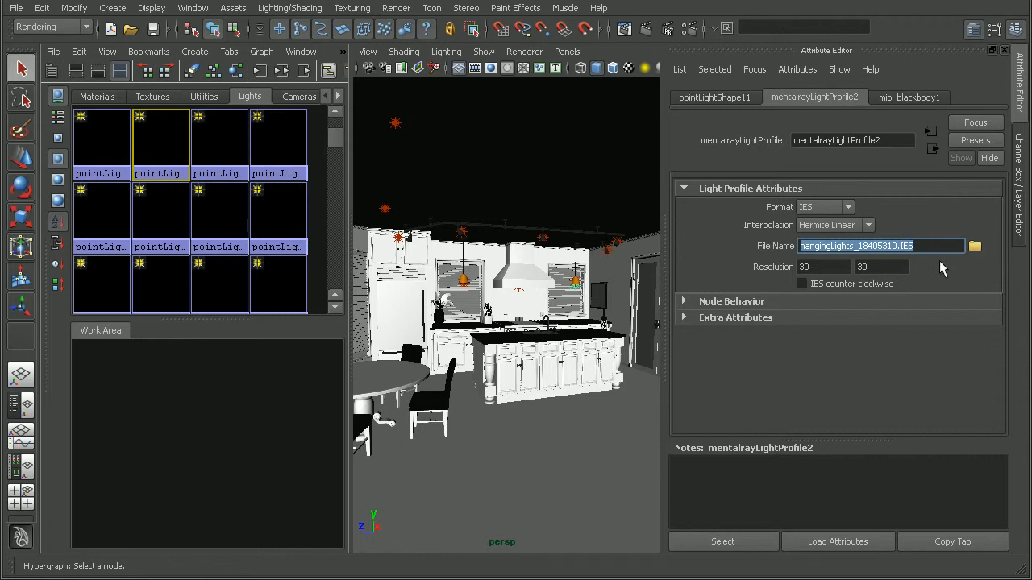
- Select pointLightShape3 and relink its light profile to mainLights_Q35MR16-C-CG20_(20860).ies in the Maya_Project folder
{"action": "left_click", "coordinate": [279, 226]}
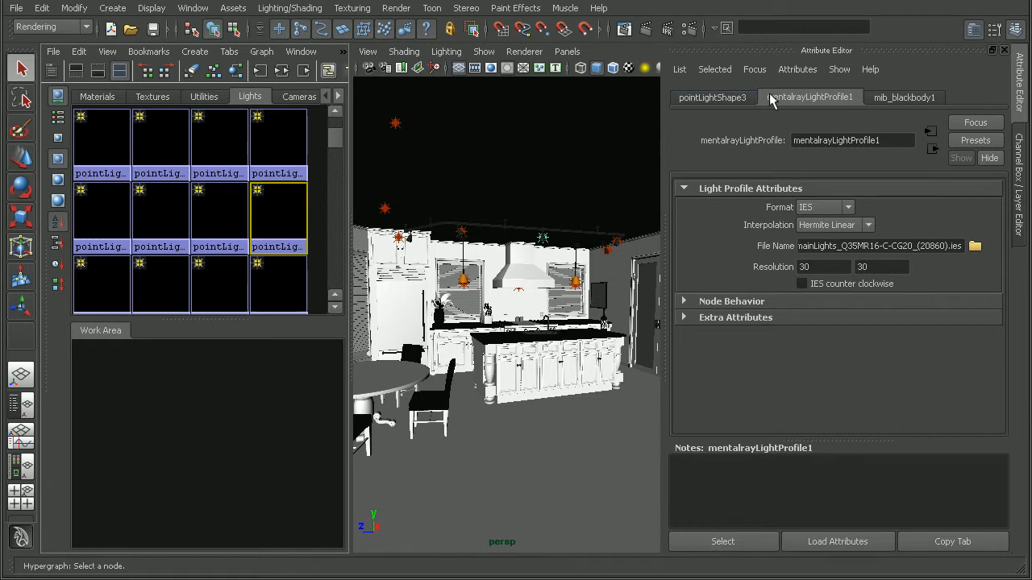
{"action": "left_click_drag", "start_coordinate": [853, 245], "coordinate": [976, 246]}
{"action": "left_click", "coordinate": [975, 246]}
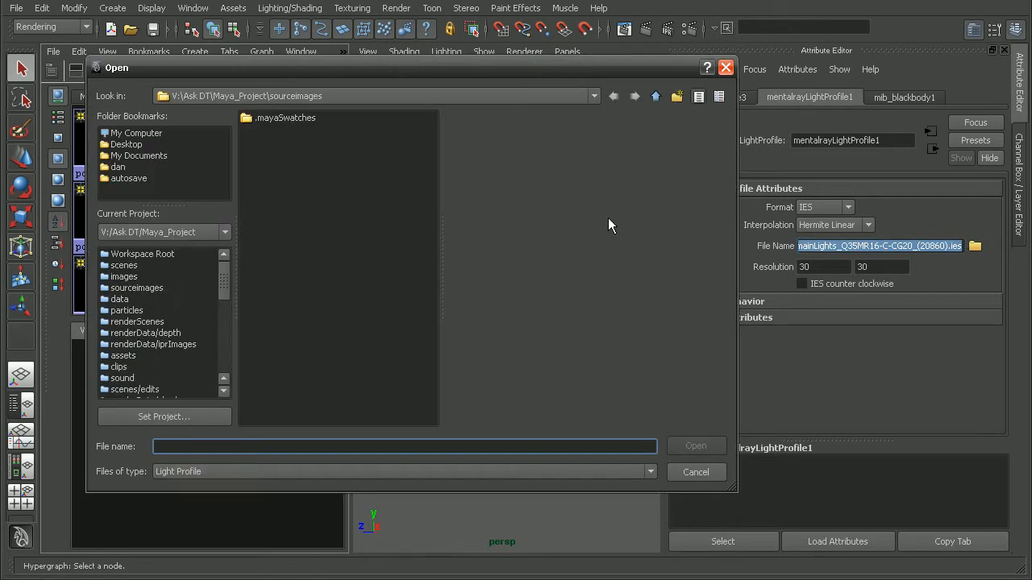
{"action": "left_click", "coordinate": [657, 96]}
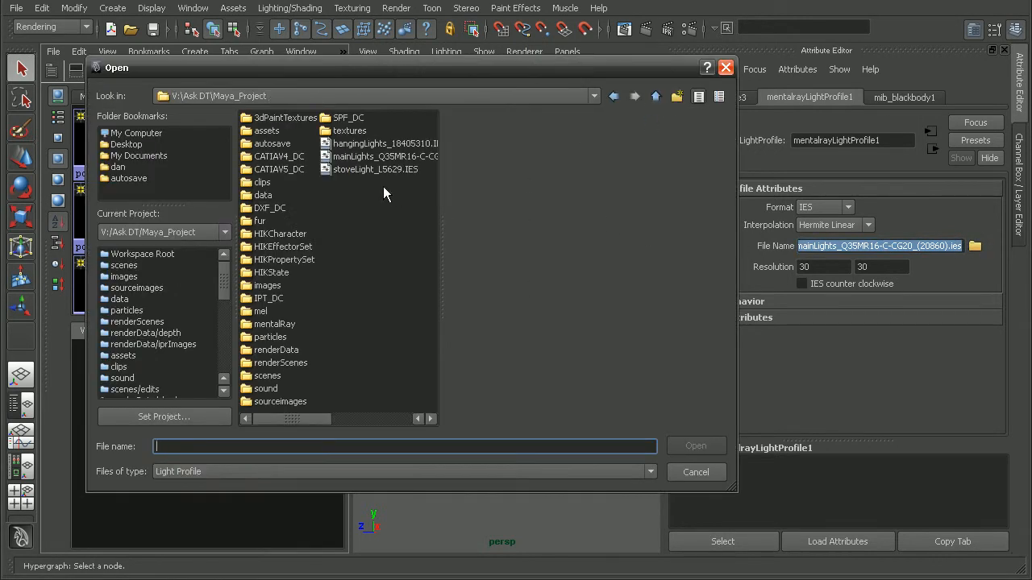
{"action": "left_click", "coordinate": [362, 160]}
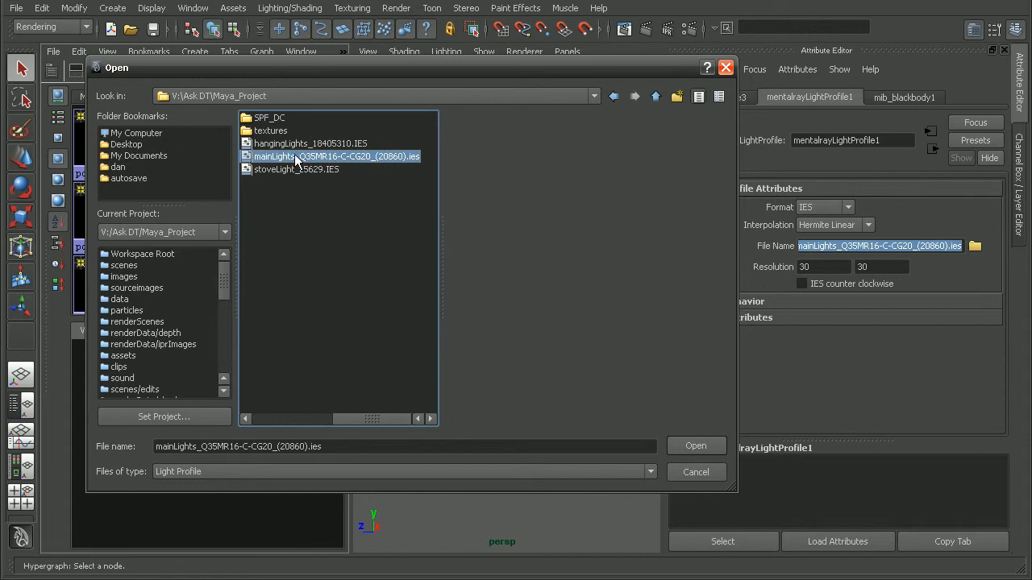
{"action": "left_click", "coordinate": [686, 449]}
- Go through the other numbered point lights and examine which light profile and IES file each one uses
{"action": "left_click", "coordinate": [287, 288]}
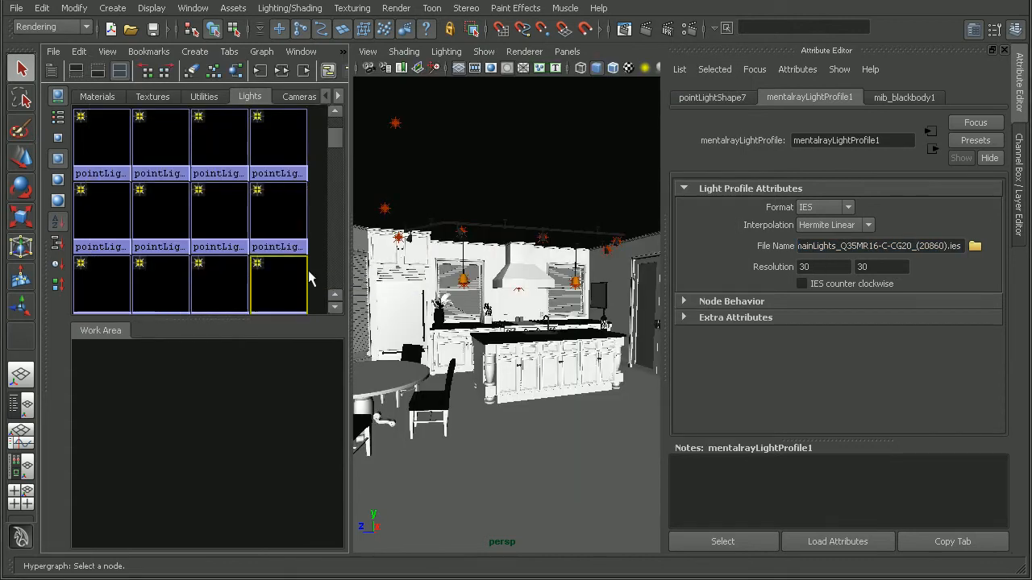
{"action": "left_click_drag", "start_coordinate": [339, 136], "coordinate": [341, 172]}
{"action": "left_click", "coordinate": [162, 251]}
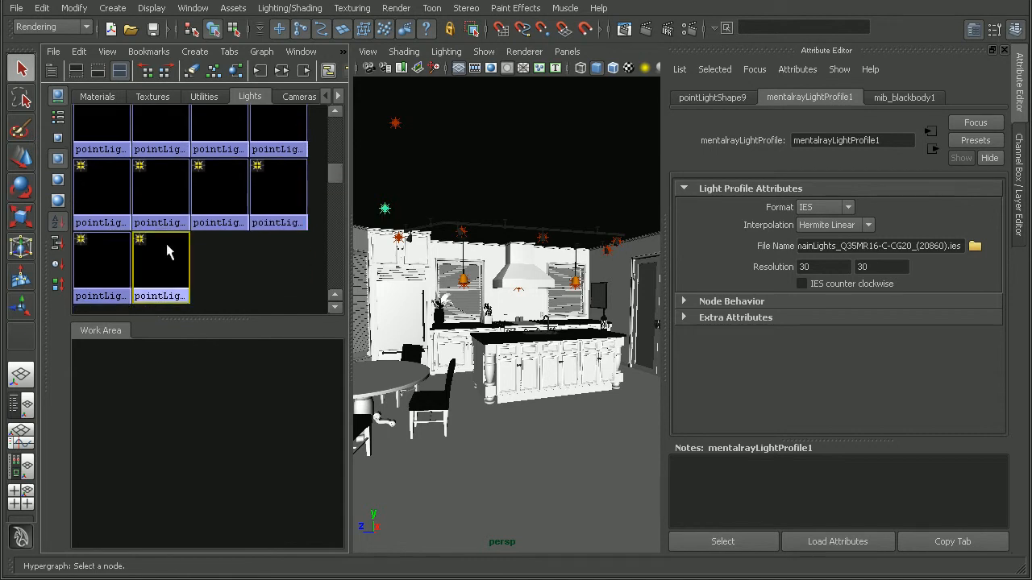
{"action": "left_click", "coordinate": [114, 245]}
{"action": "left_click", "coordinate": [107, 196]}
{"action": "left_click", "coordinate": [171, 196]}
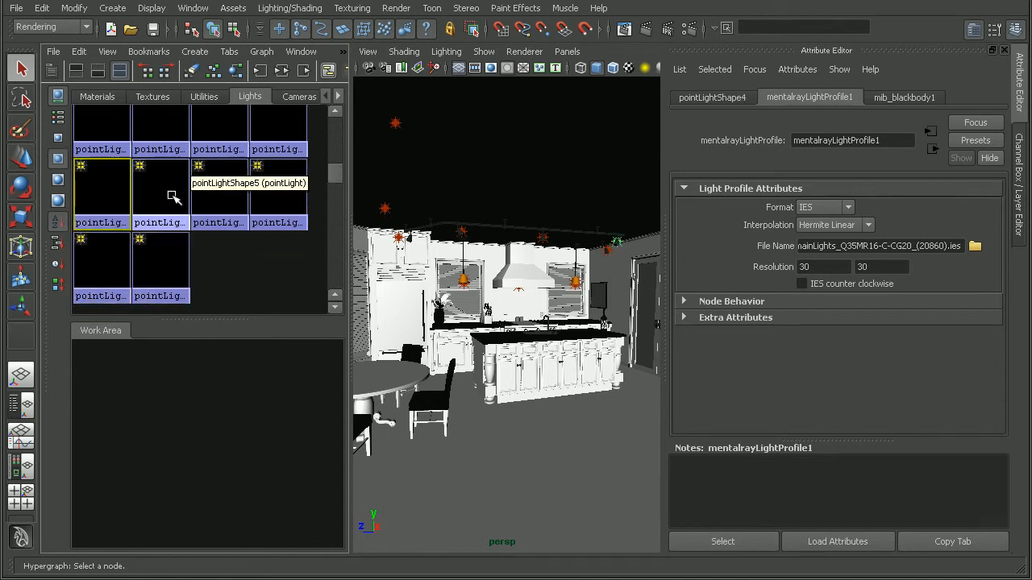
{"action": "left_click", "coordinate": [226, 194]}
{"action": "left_click", "coordinate": [229, 132]}
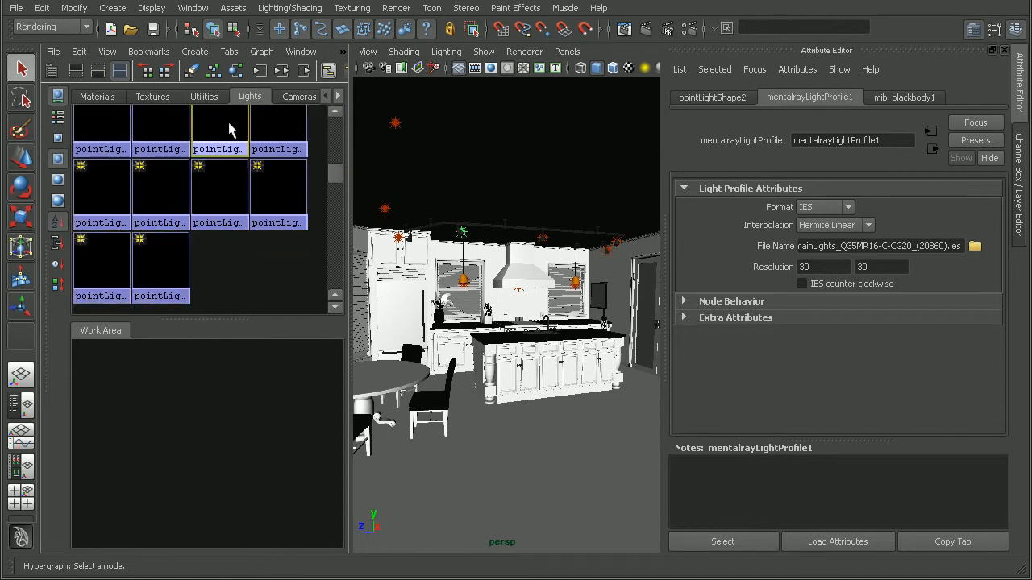
- Select the stove light pointLightShape14 and relink its light profile to stoveLight_L5629.IES in the Maya_Project folder
{"action": "left_click", "coordinate": [103, 129]}
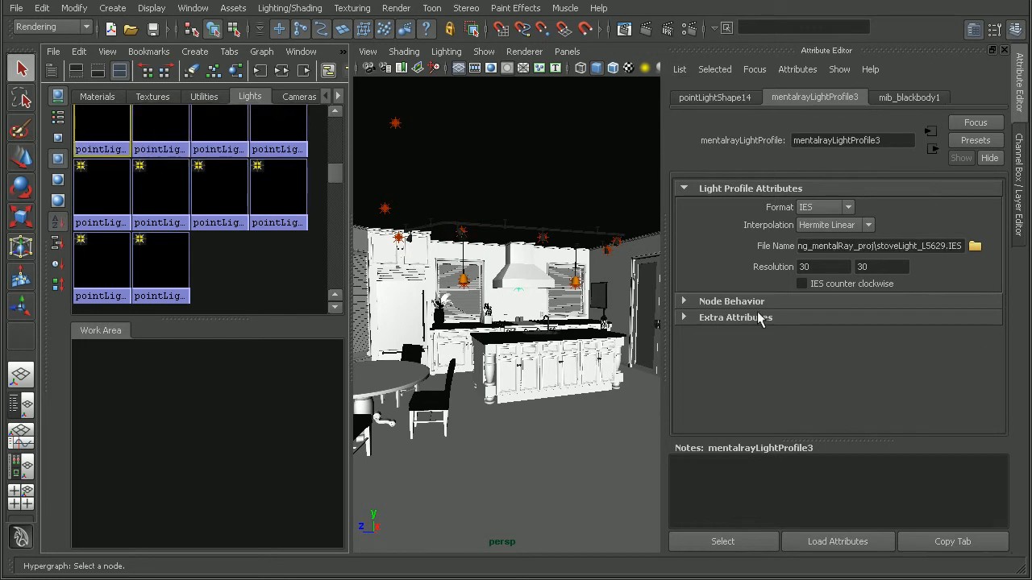
{"action": "left_click", "coordinate": [890, 246]}
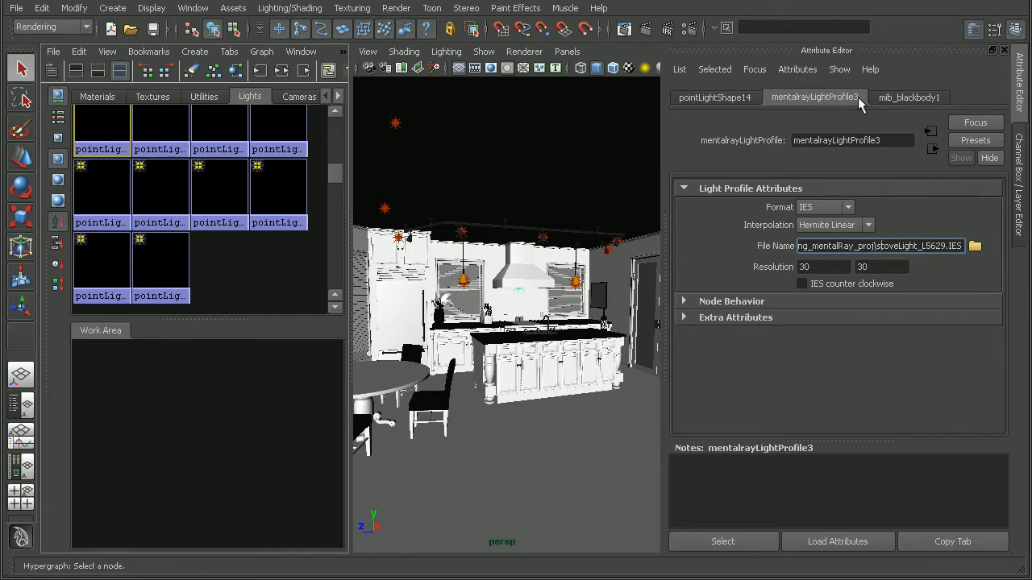
{"action": "left_click_drag", "start_coordinate": [874, 247], "coordinate": [977, 246]}
{"action": "left_click", "coordinate": [800, 246]}
{"action": "left_click", "coordinate": [876, 248]}
{"action": "left_click_drag", "start_coordinate": [877, 246], "coordinate": [947, 246]}
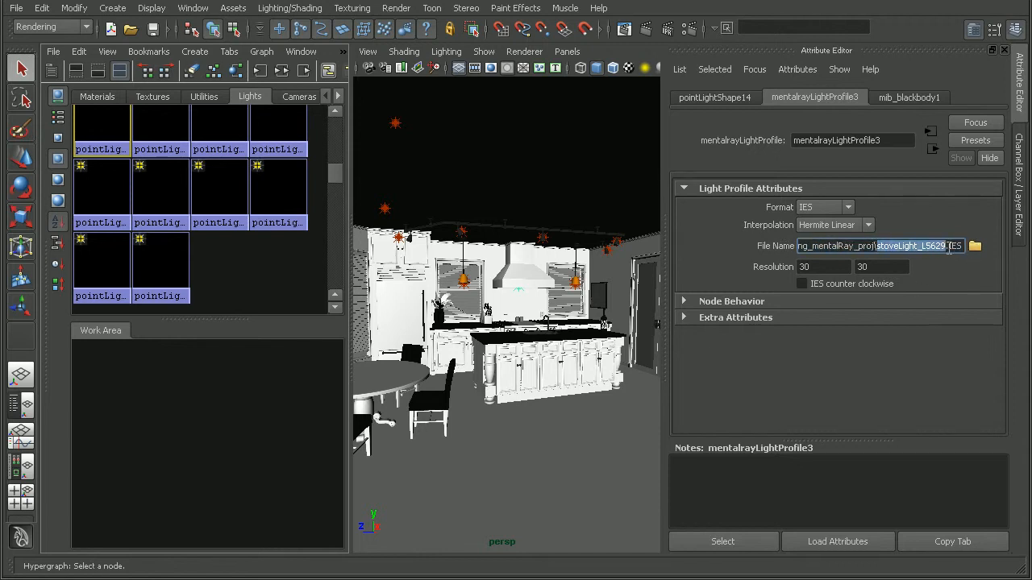
{"action": "left_click", "coordinate": [975, 246]}
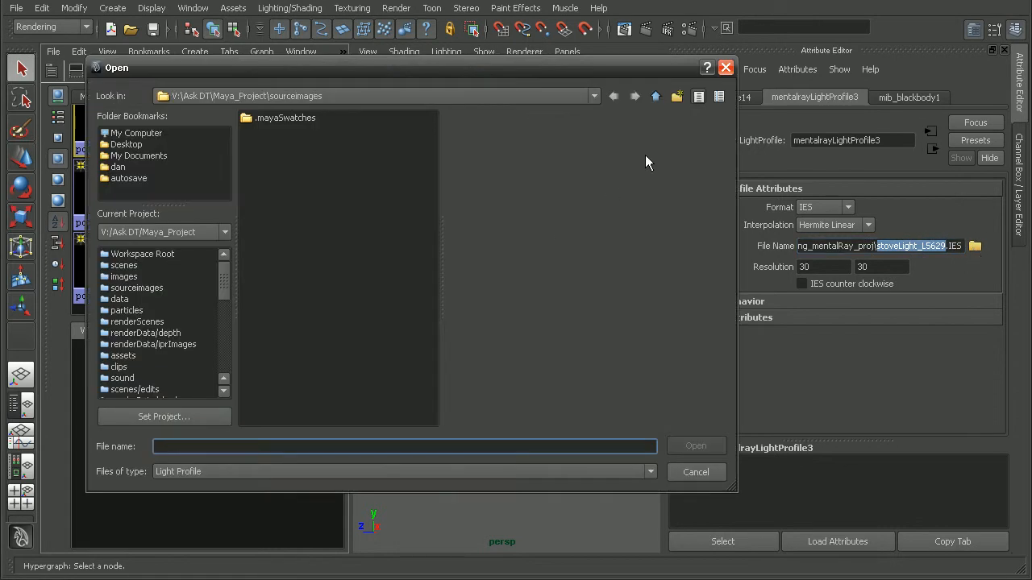
{"action": "left_click", "coordinate": [655, 96]}
{"action": "left_click", "coordinate": [376, 170]}
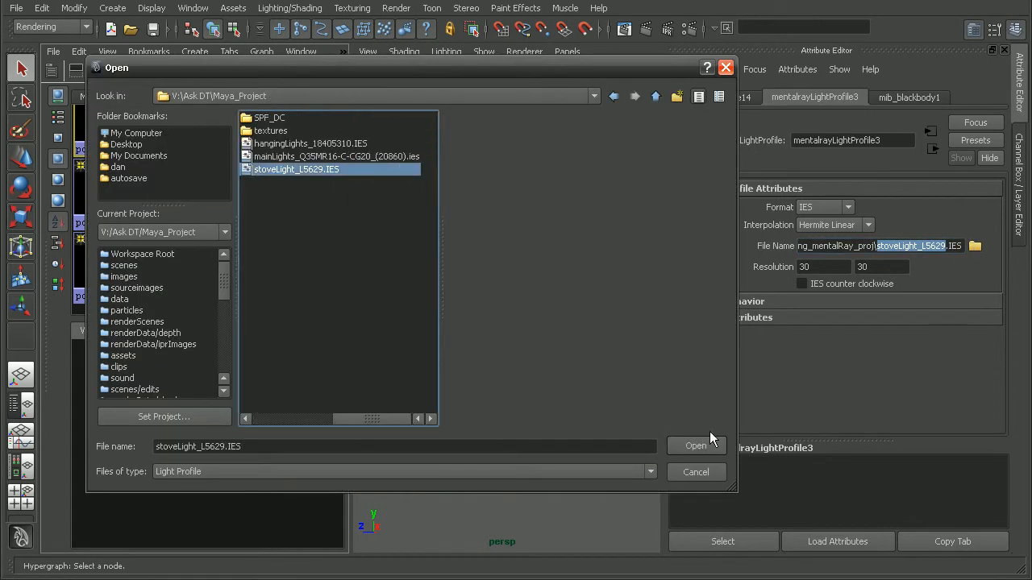
{"action": "left_click", "coordinate": [696, 447]}
{"action": "left_click", "coordinate": [607, 55]}
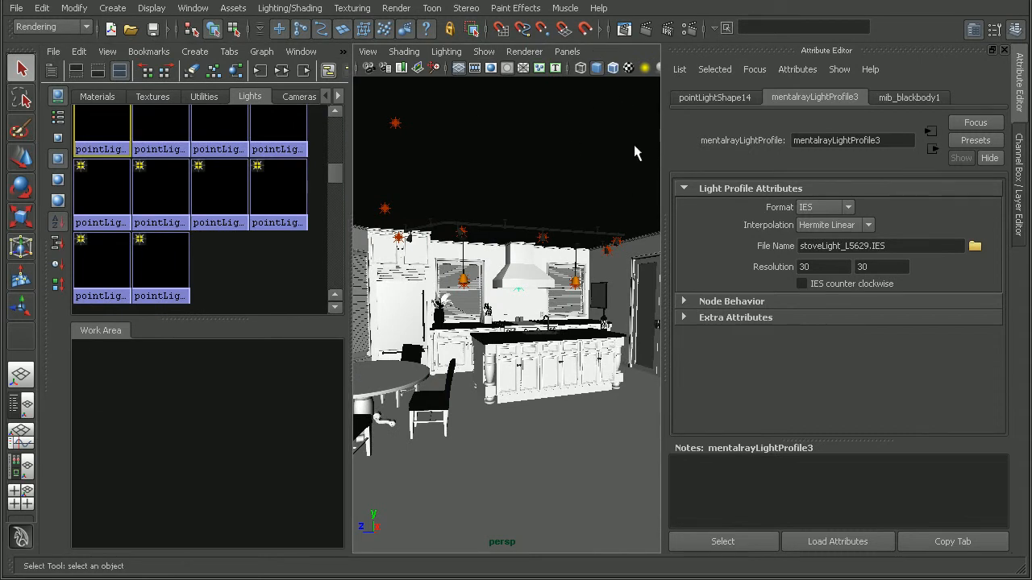
- Set the file name prefix in the render settings to interior_render and close the settings
{"action": "left_click", "coordinate": [689, 28]}
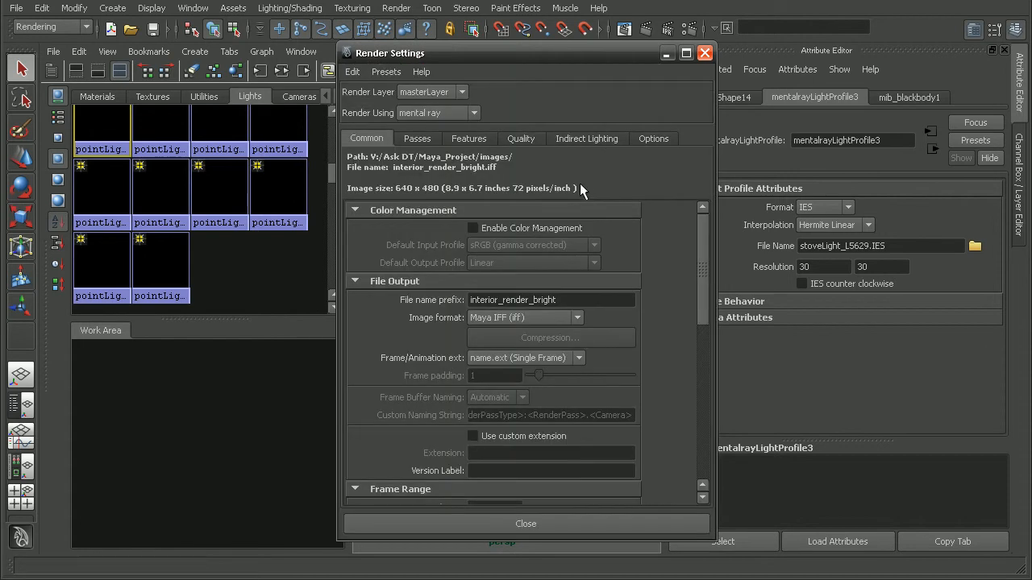
{"action": "left_click_drag", "start_coordinate": [569, 303], "coordinate": [517, 302]}
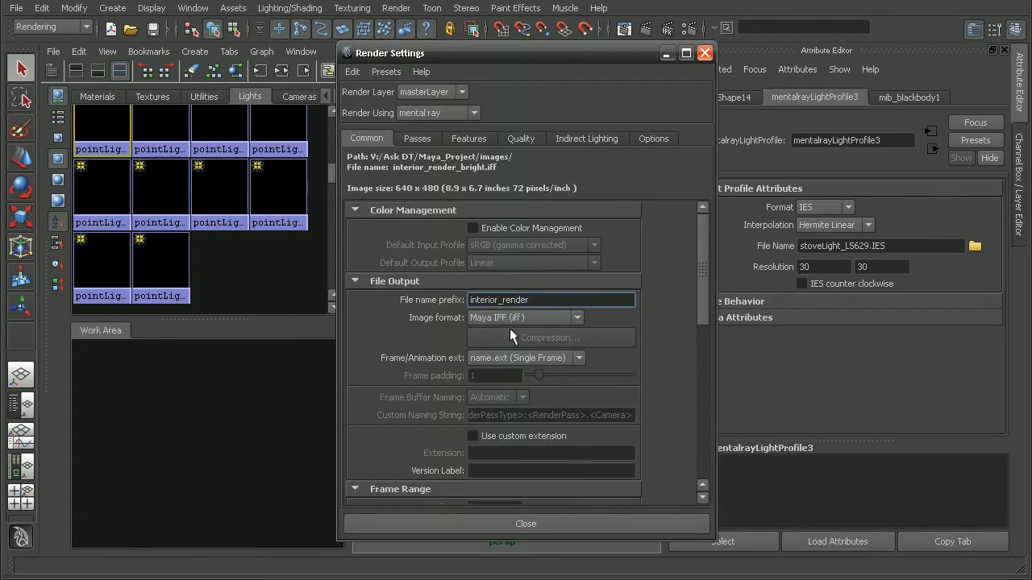
{"action": "key", "text": "Tab"}
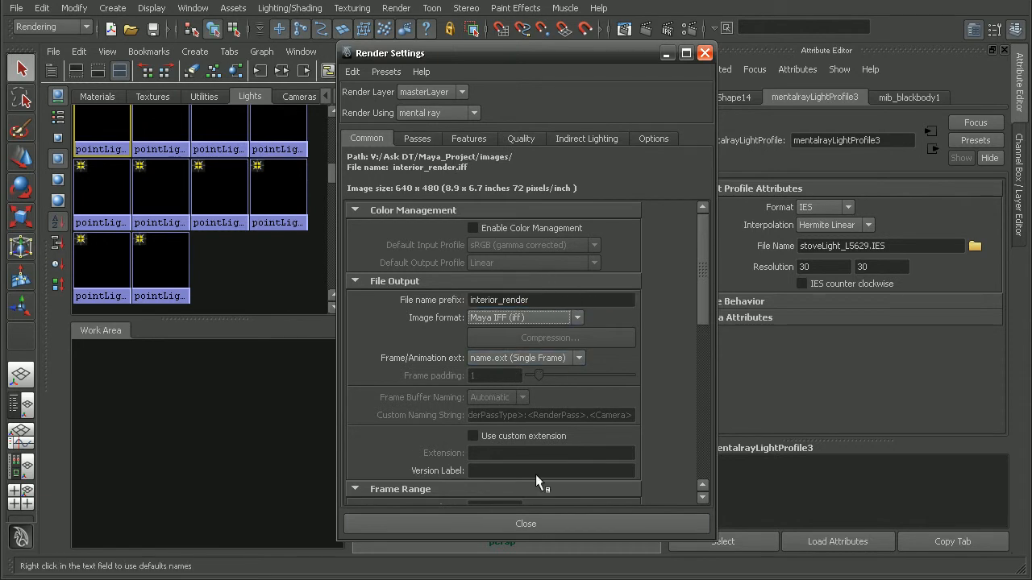
{"action": "left_click", "coordinate": [536, 525]}
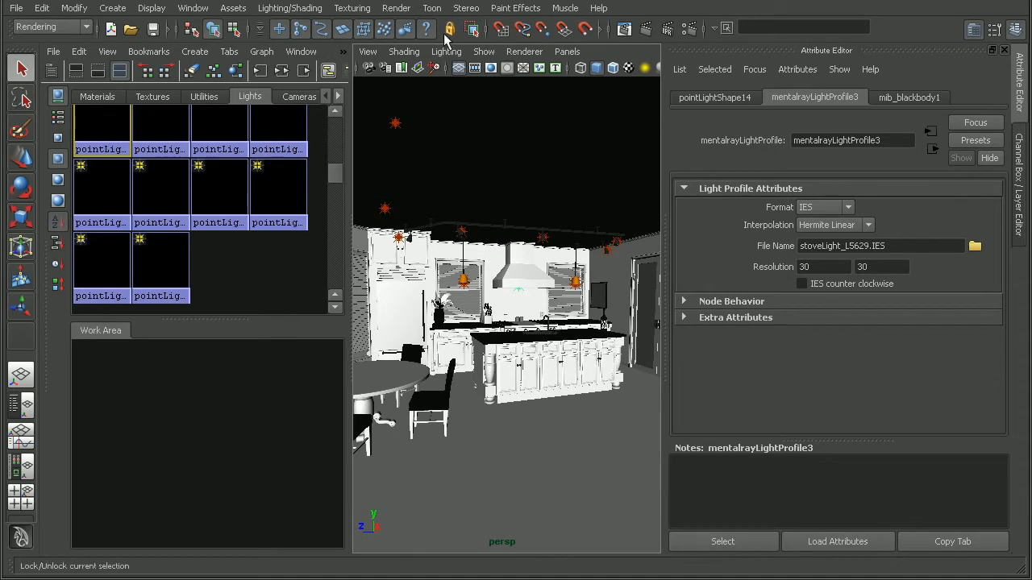
- Start a batch render of the kitchen scene
{"action": "left_click", "coordinate": [396, 8]}
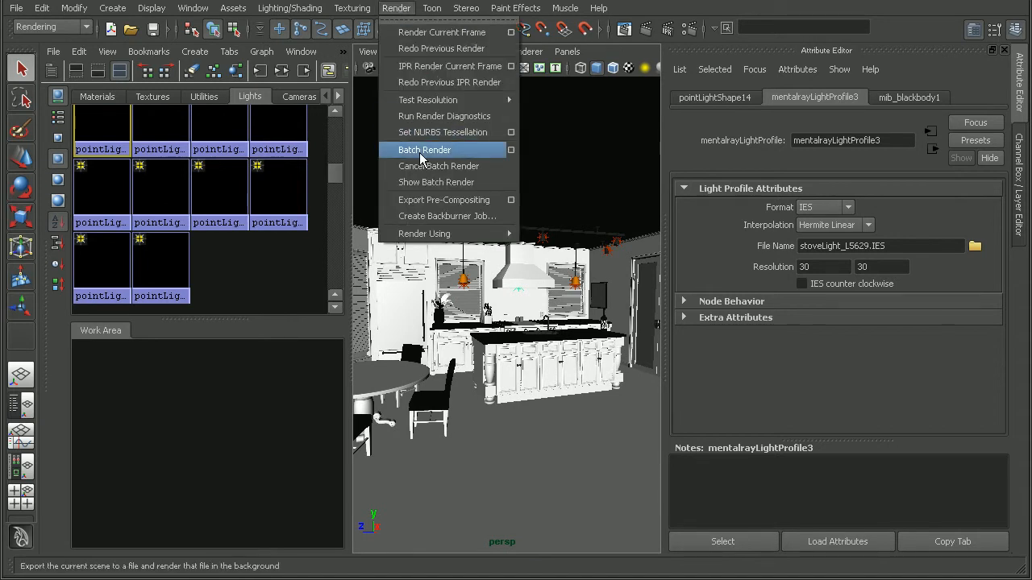
{"action": "left_click", "coordinate": [473, 150]}
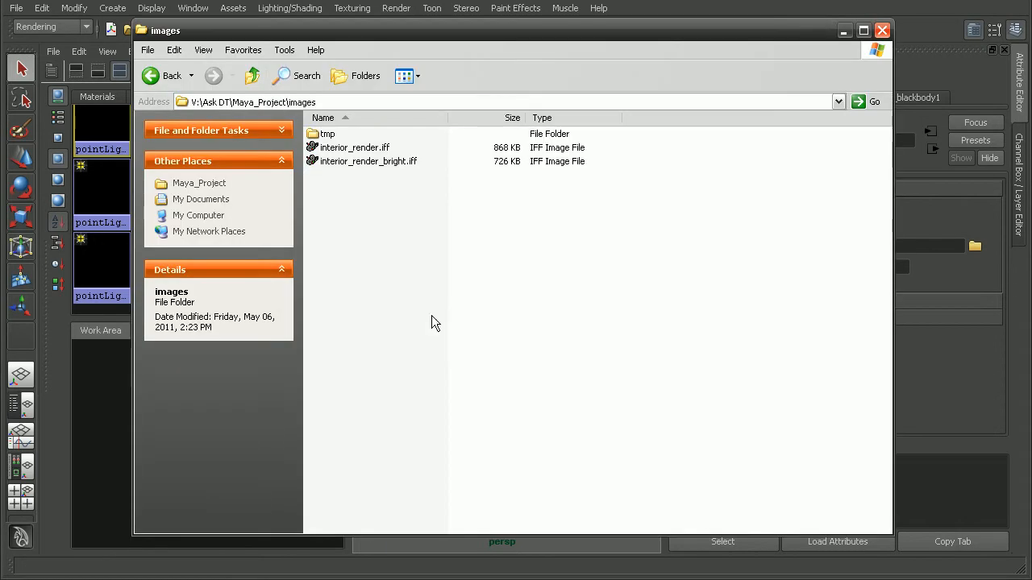
- Open interior_render.iff and interior_render_bright.iff from the Maya_Project images folder in FCheck and arrange them side by side for comparison
{"action": "left_click", "coordinate": [367, 147]}
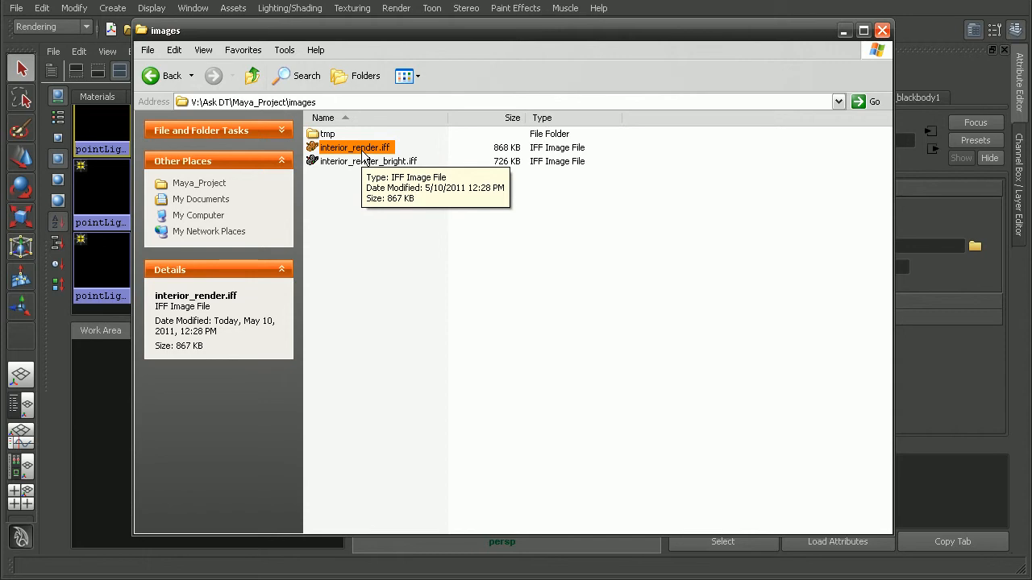
{"action": "double_click", "coordinate": [356, 149]}
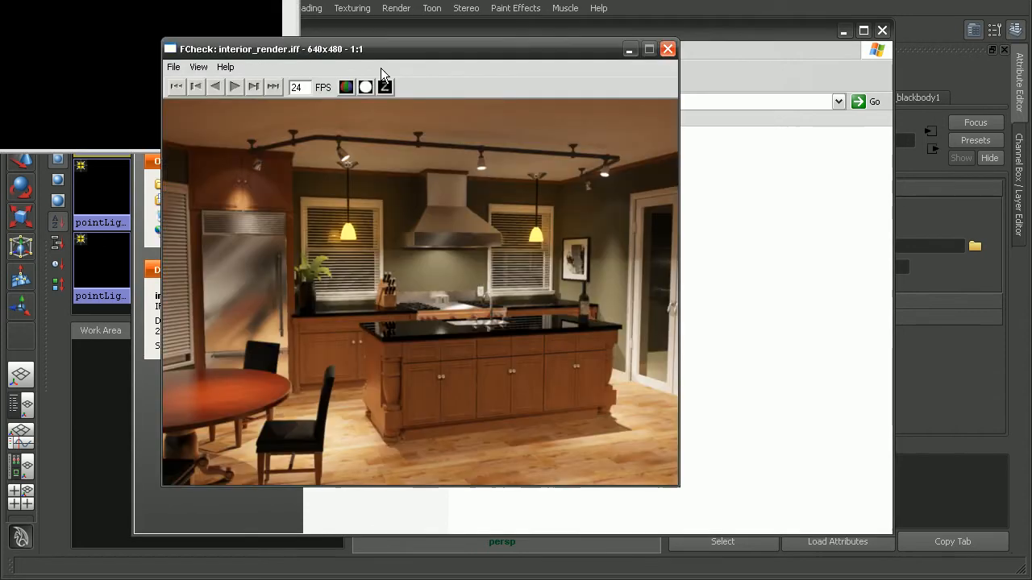
{"action": "left_click_drag", "start_coordinate": [376, 48], "coordinate": [631, 41]}
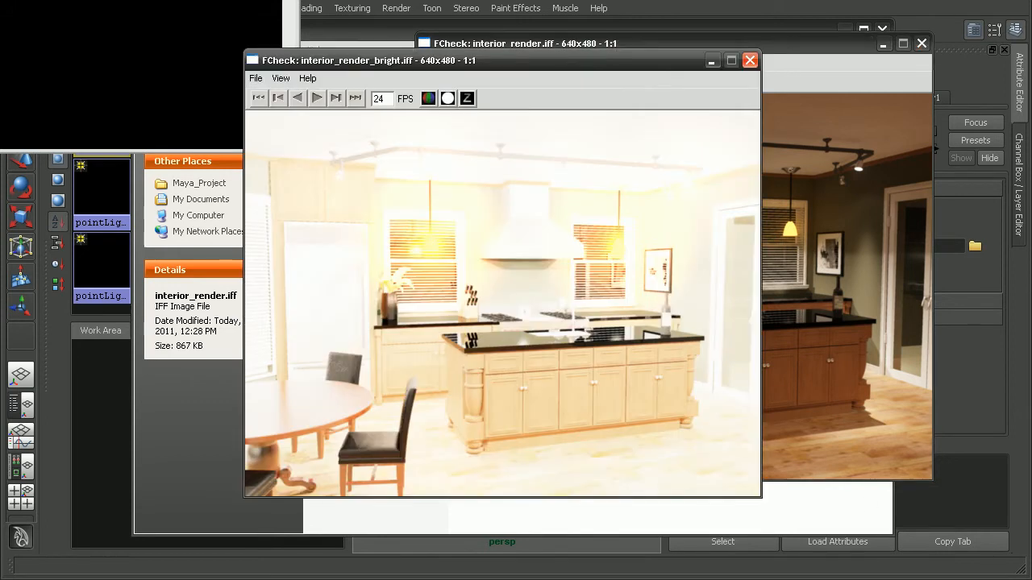
{"action": "left_click_drag", "start_coordinate": [545, 63], "coordinate": [339, 56]}
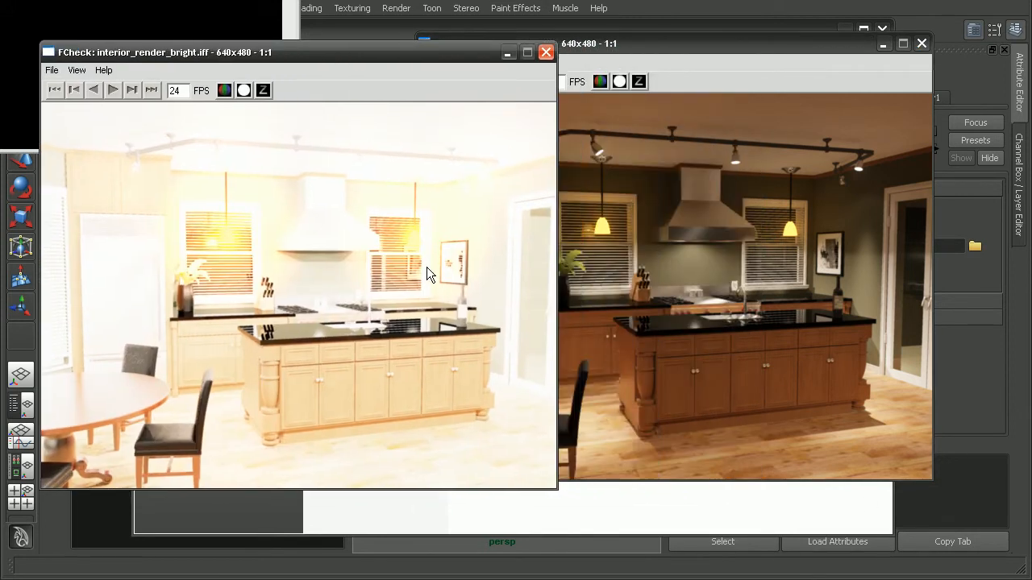
{"action": "left_click_drag", "start_coordinate": [607, 43], "coordinate": [680, 59]}
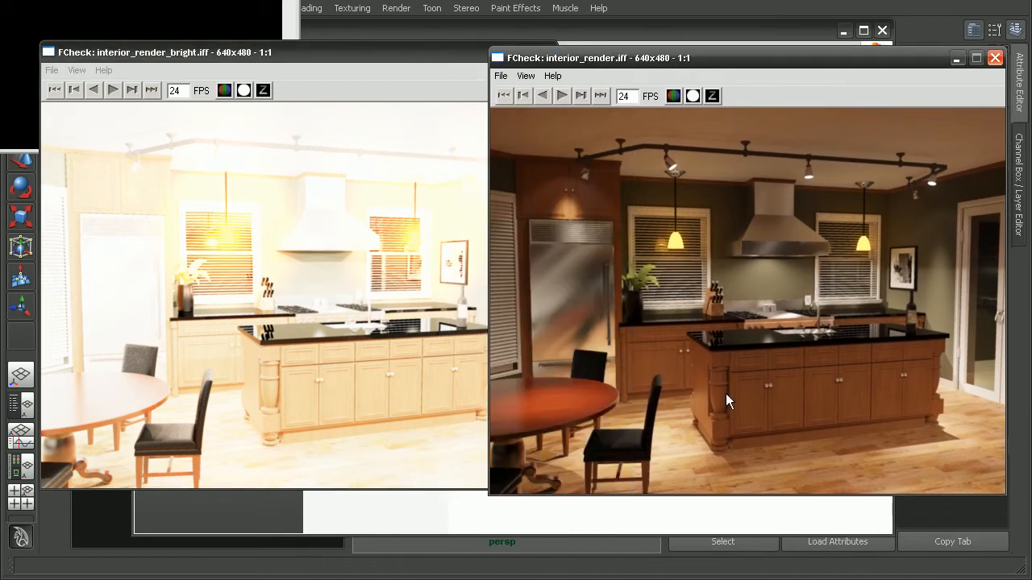